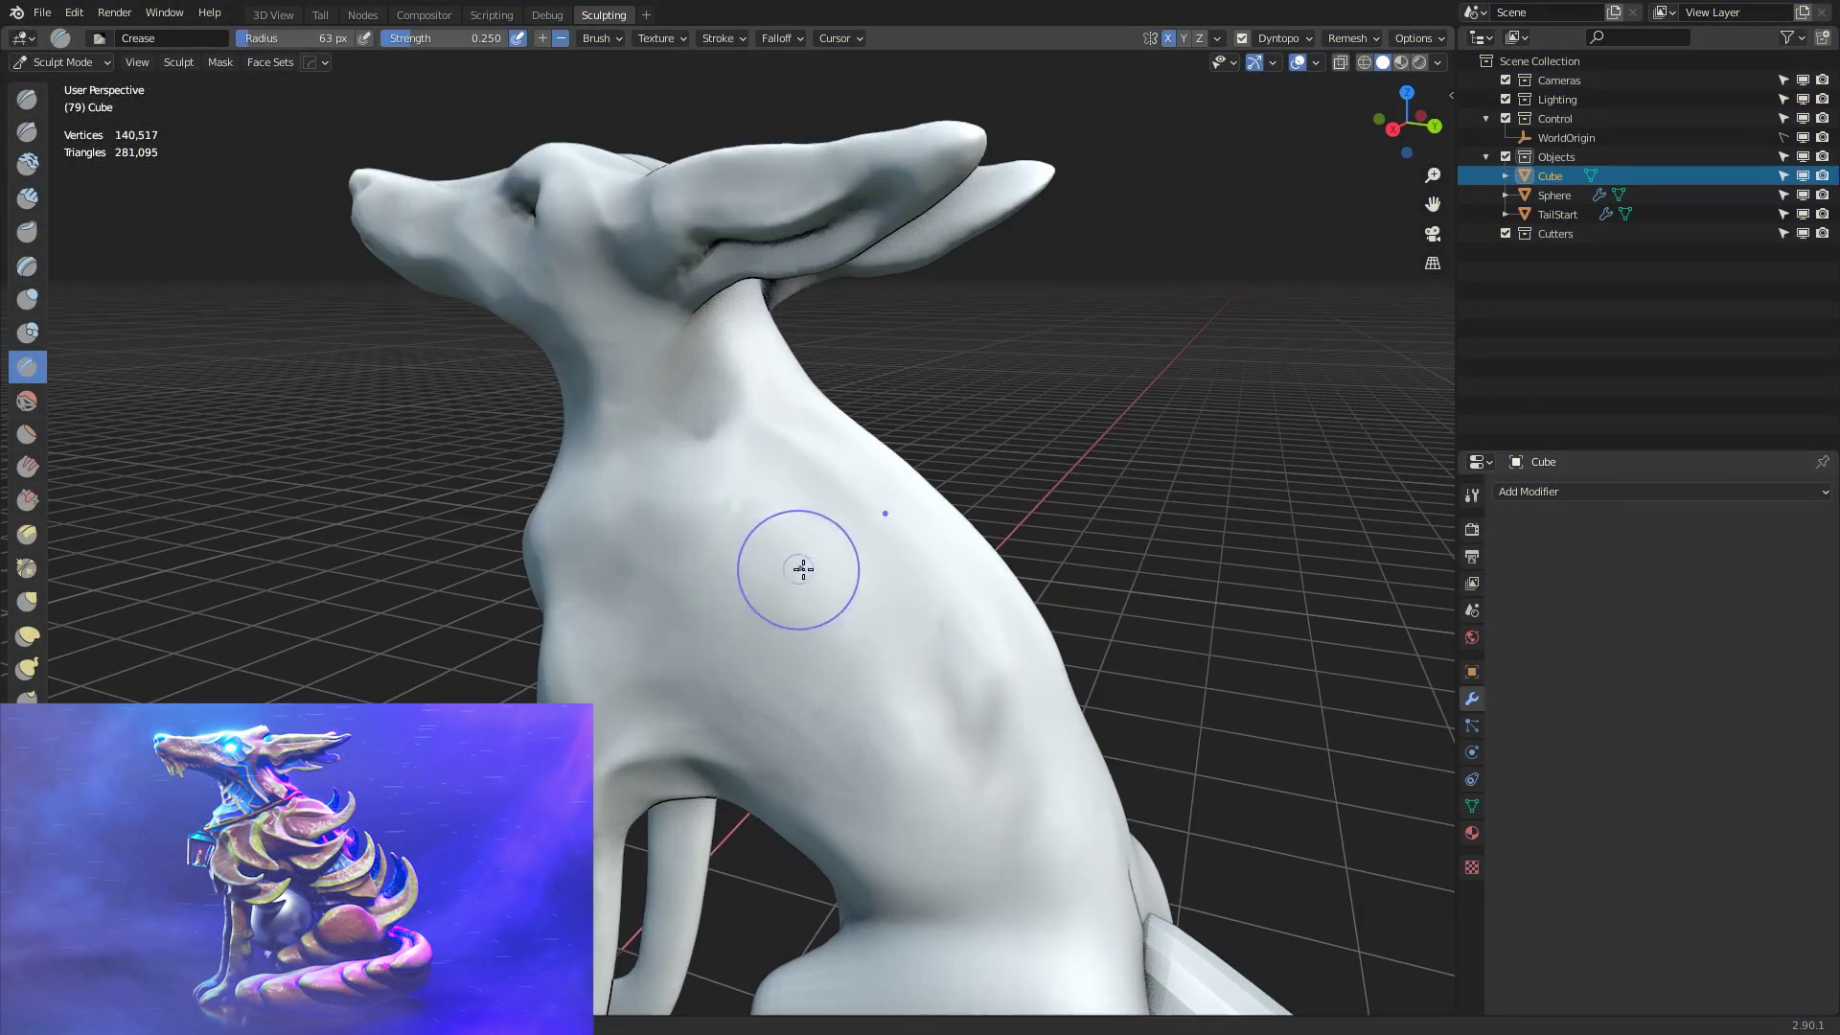
Step: Crease two strokes into the dog's chest, then zoom out
drag(978, 770, 842, 493)
middle_drag(793, 518, 908, 584)
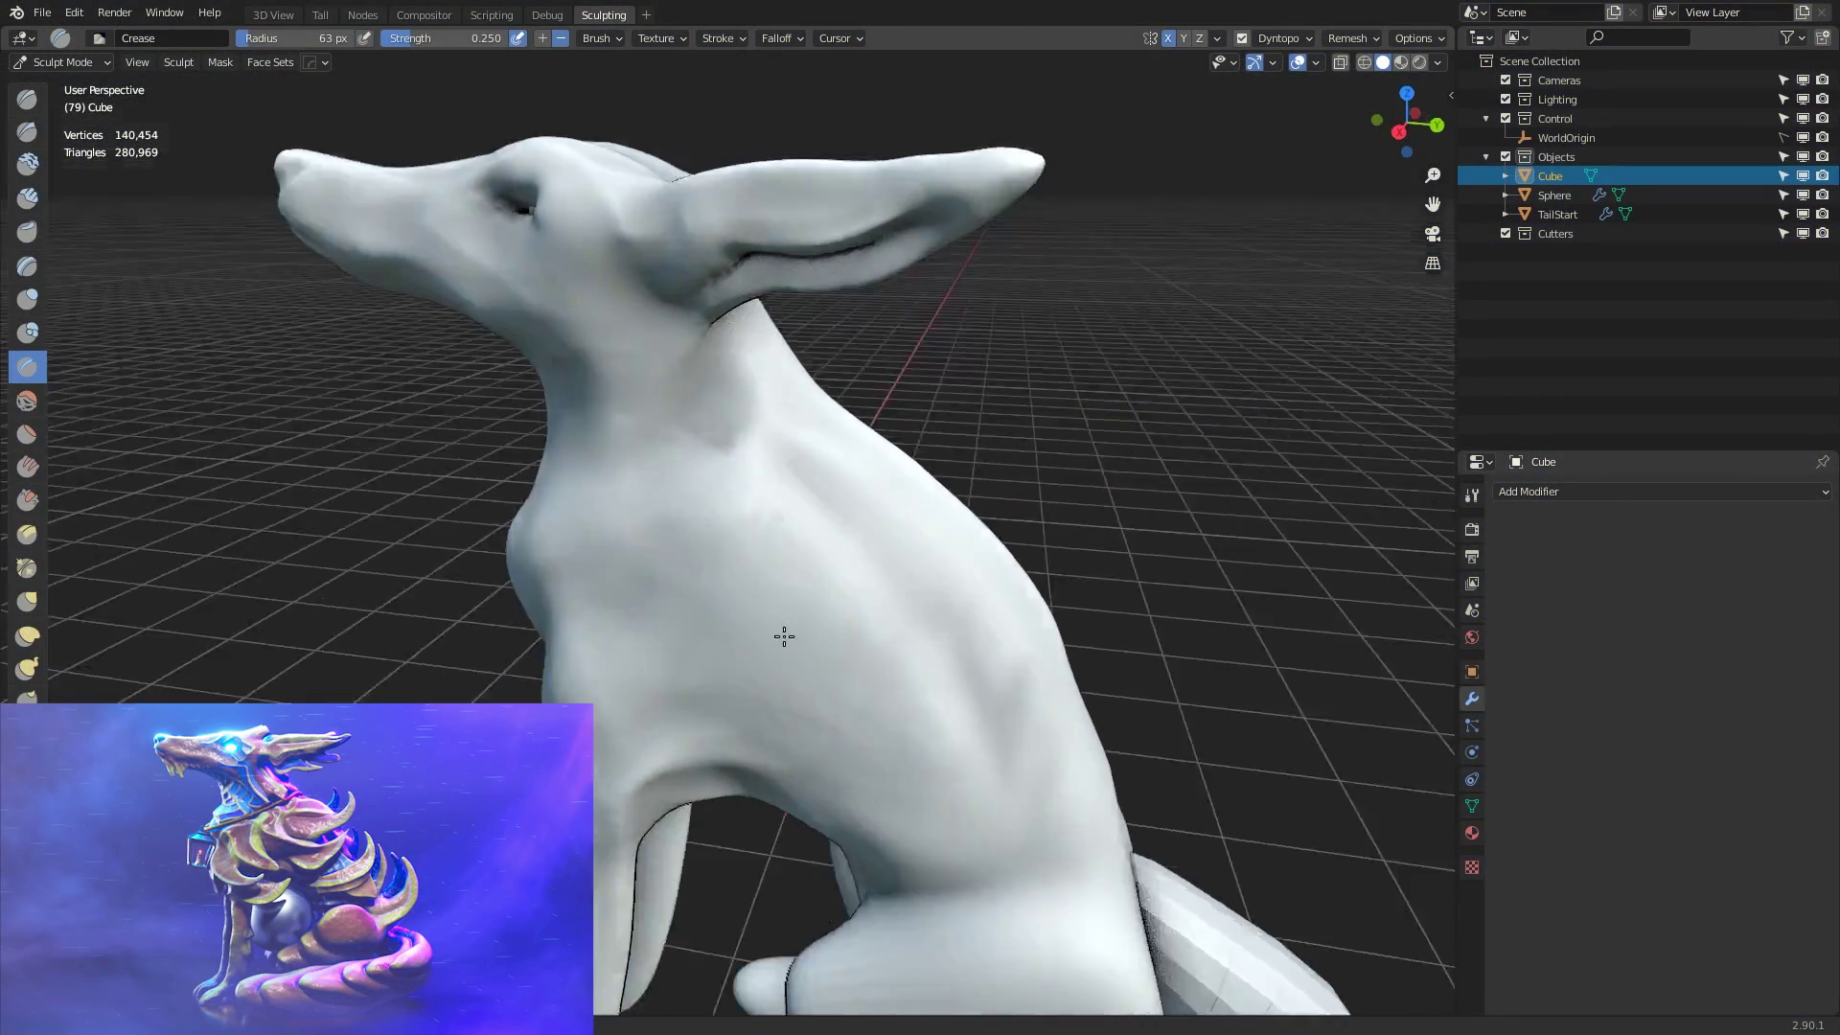
scroll(908, 583, down, 2)
scroll(863, 748, down, 3)
scroll(858, 728, down, 3)
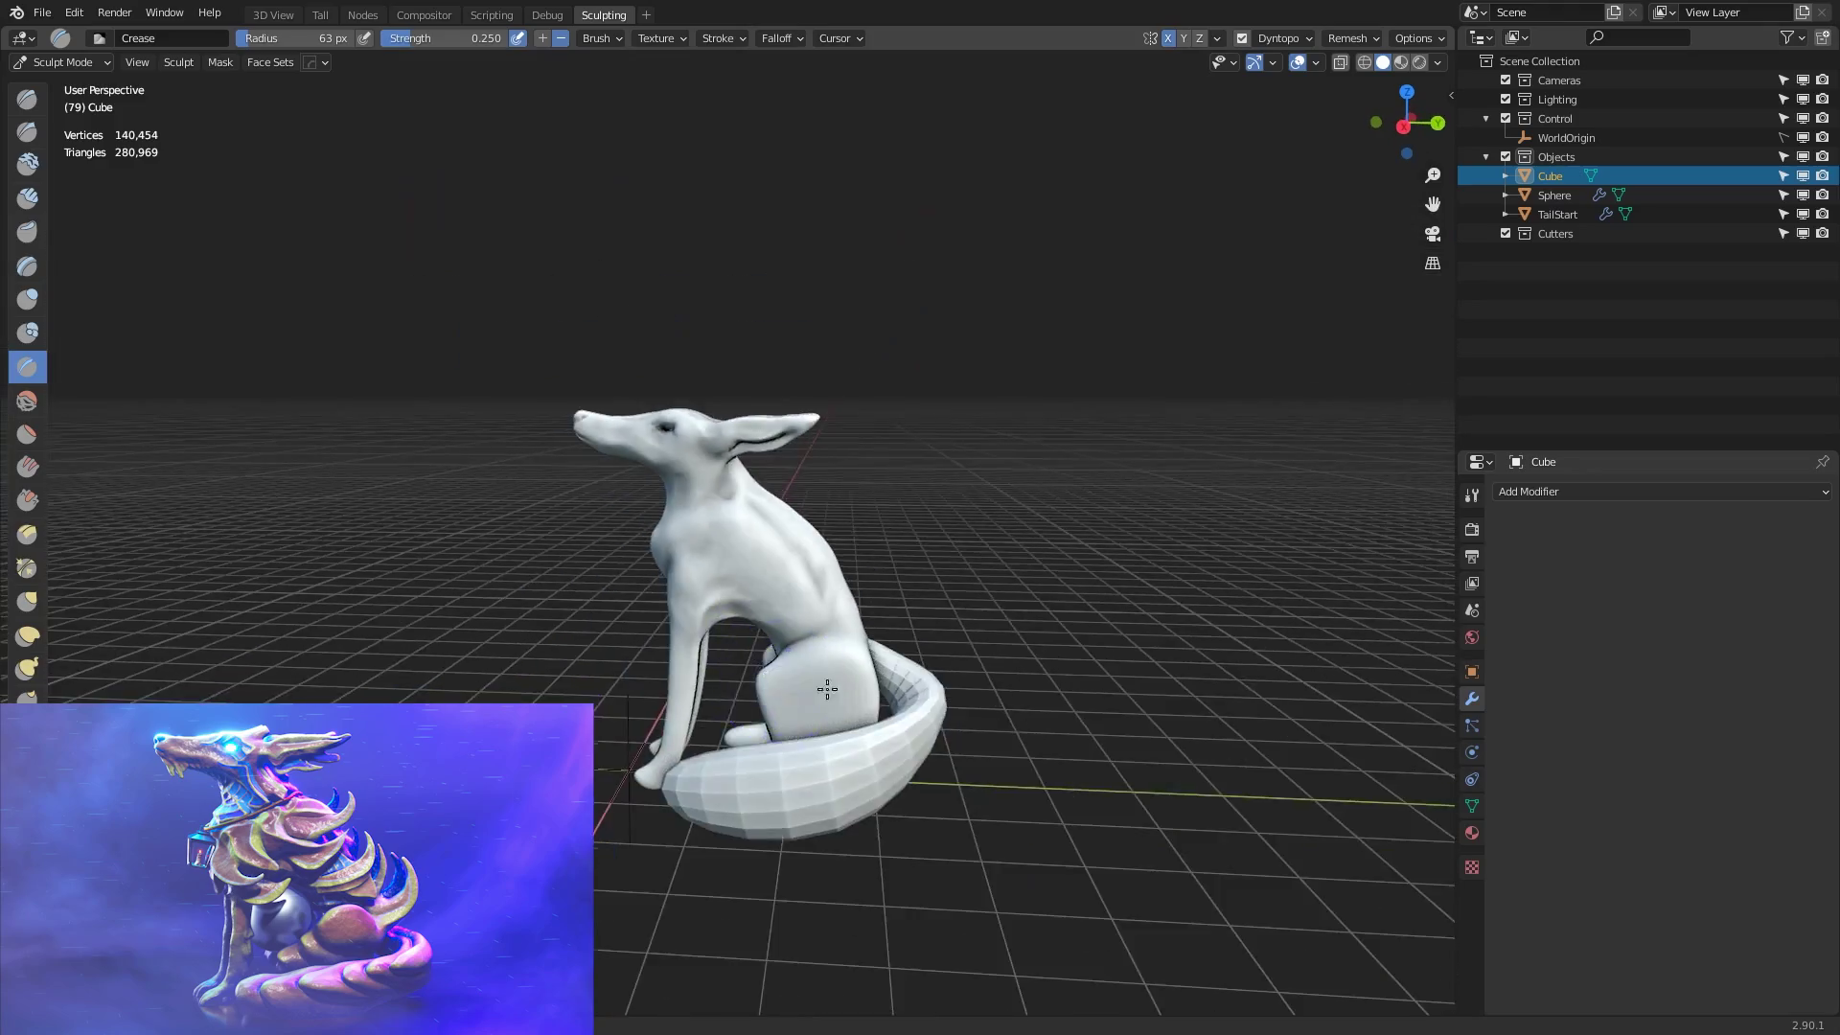
scroll(852, 702, down, 2)
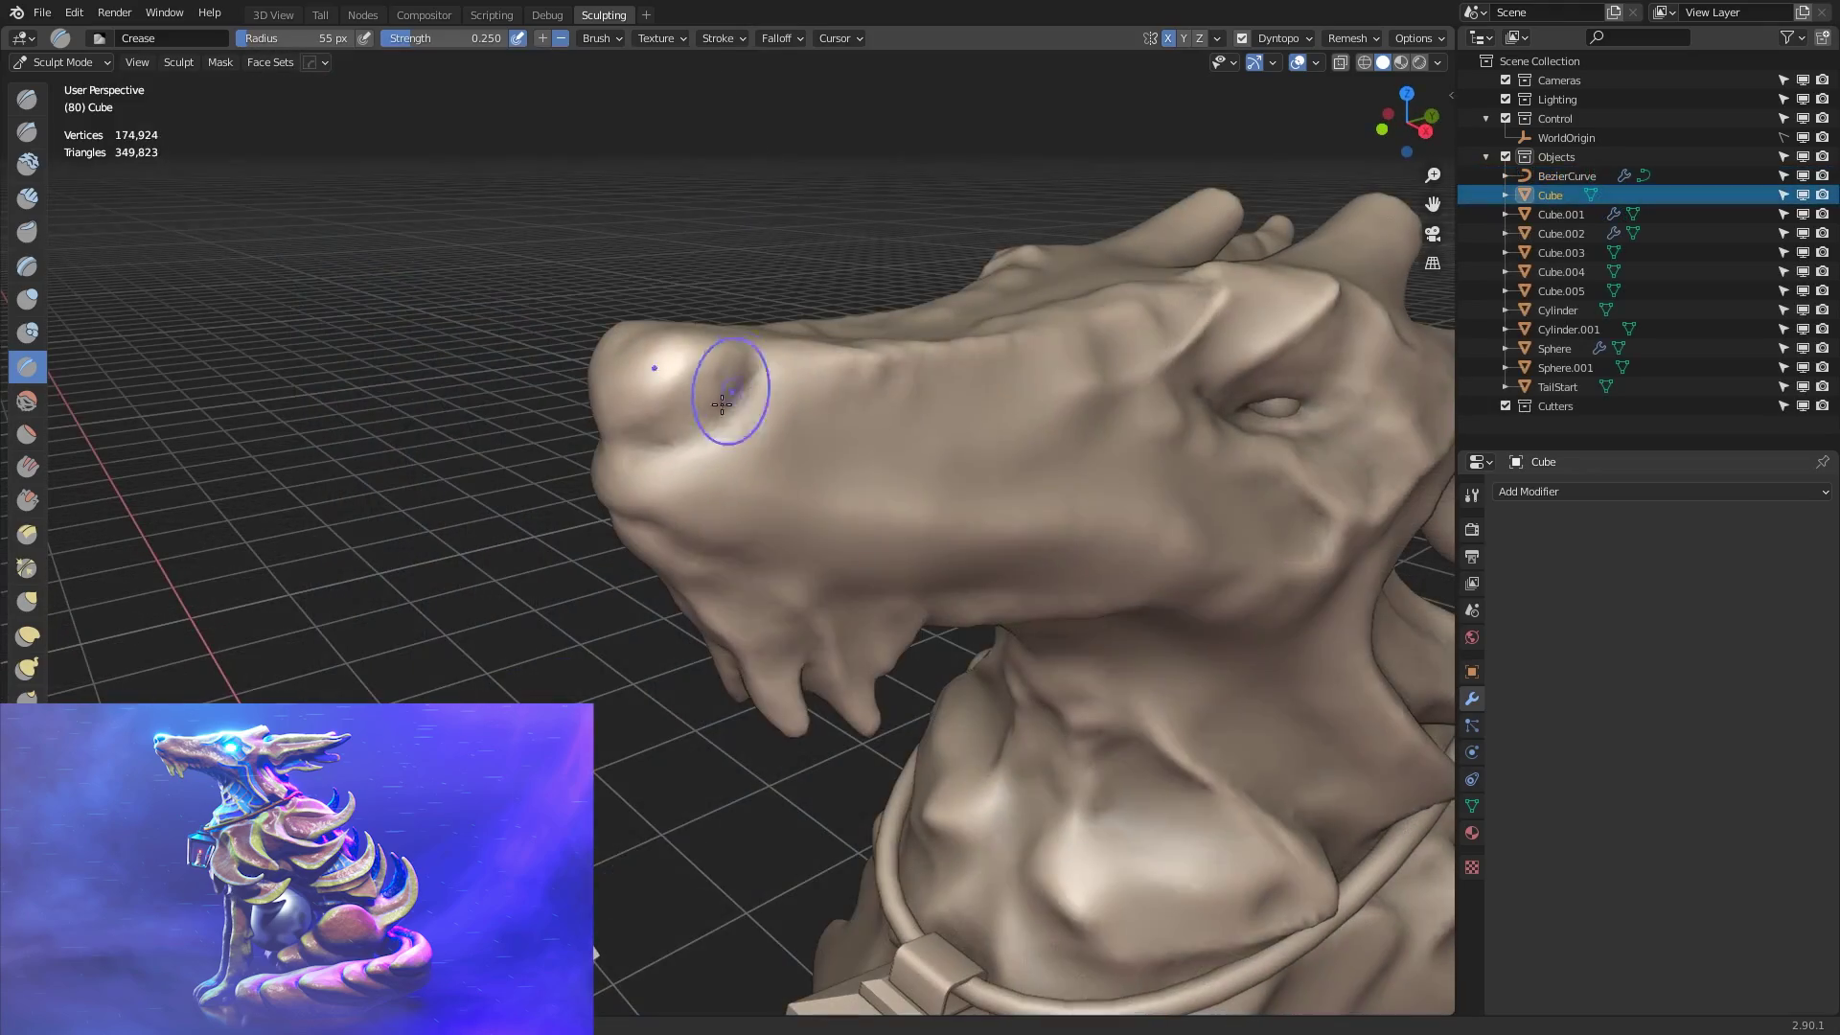
Step: Carve crease strokes along the snout to shape the nostril indentations
drag(722, 404, 739, 451)
mouse_move(739, 452)
middle_down()
mouse_move(637, 431)
mouse_move(603, 514)
middle_up()
scroll(633, 470, up, 4)
drag(603, 514, 608, 485)
mouse_move(609, 485)
middle_down()
mouse_move(547, 583)
mouse_move(668, 343)
mouse_move(794, 263)
middle_up()
Step: Orbit around the head and add crease detail to it
drag(794, 262, 809, 314)
mouse_move(811, 276)
middle_down()
mouse_move(671, 365)
mouse_move(563, 390)
middle_up()
drag(562, 390, 527, 411)
mouse_move(526, 411)
middle_down()
mouse_move(606, 382)
mouse_move(562, 527)
mouse_move(669, 584)
mouse_move(536, 460)
mouse_move(881, 525)
middle_up()
Step: Switch to Clay Strips with a 56 px radius and 0.358 strength
click(31, 200)
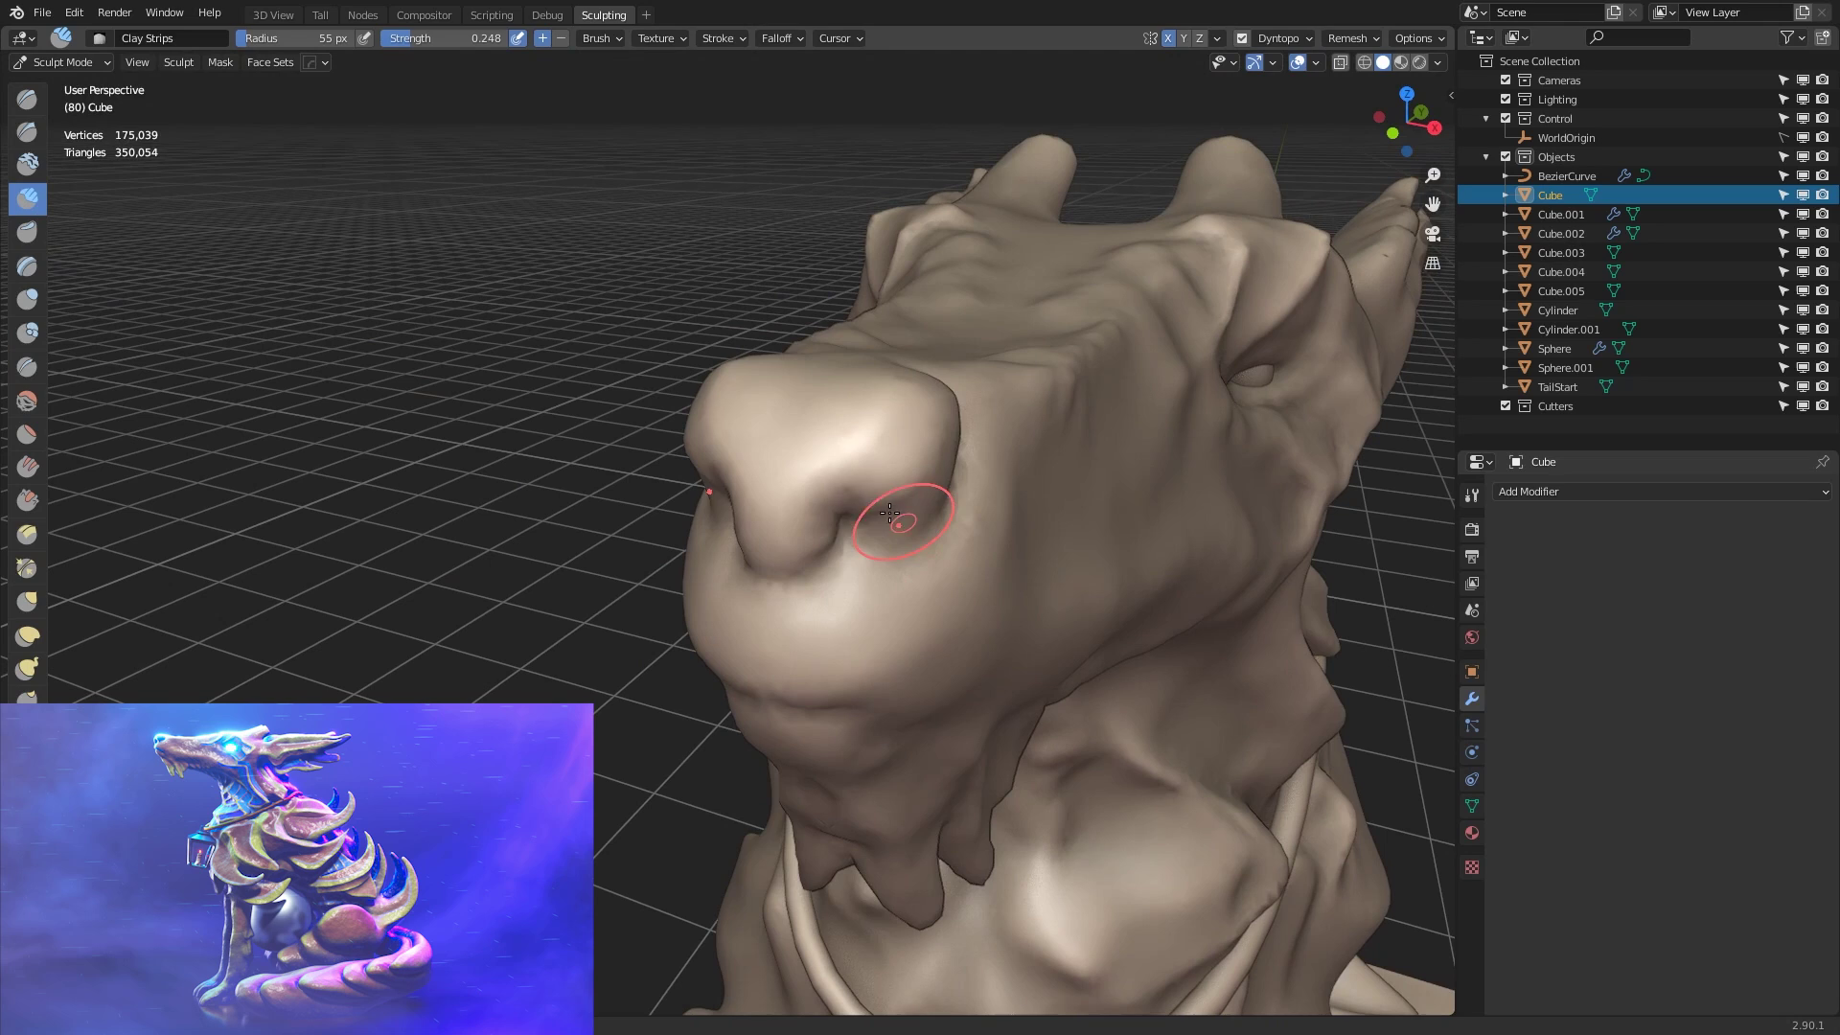
key(shift+f)
click(820, 489)
key(f)
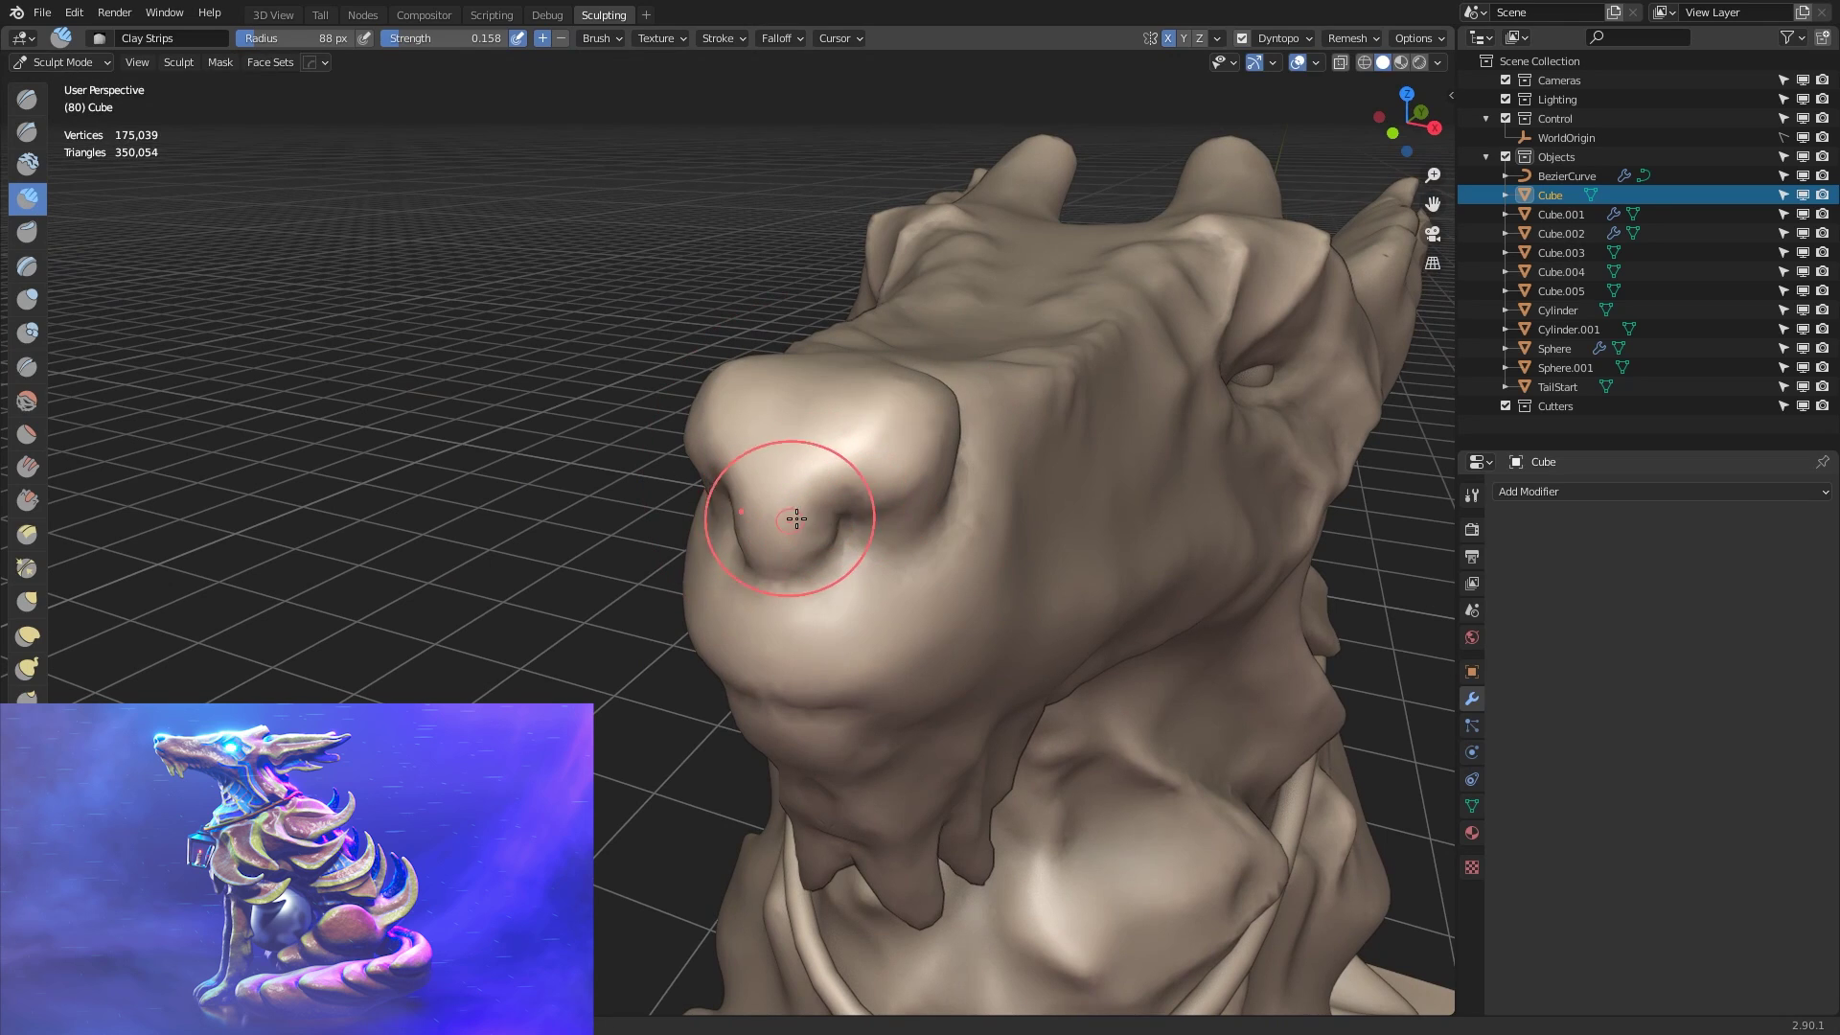
click(758, 526)
key(f)
click(786, 541)
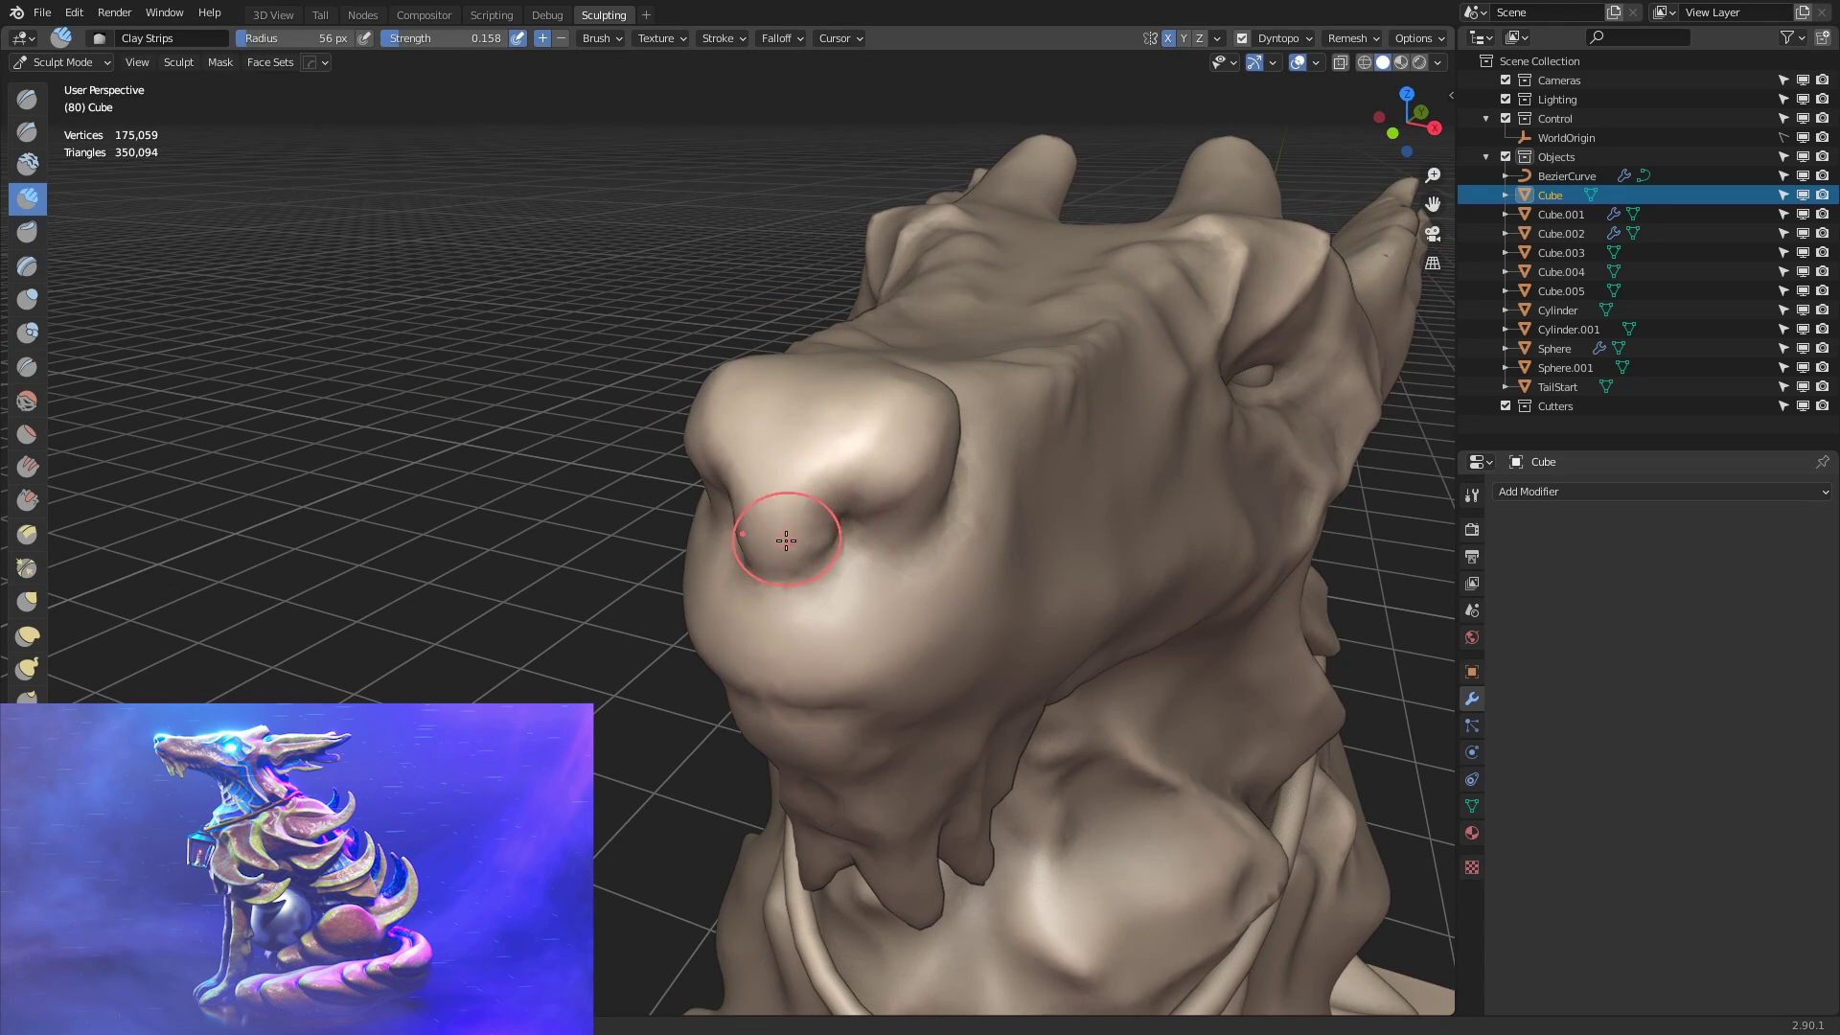
key(shift+f)
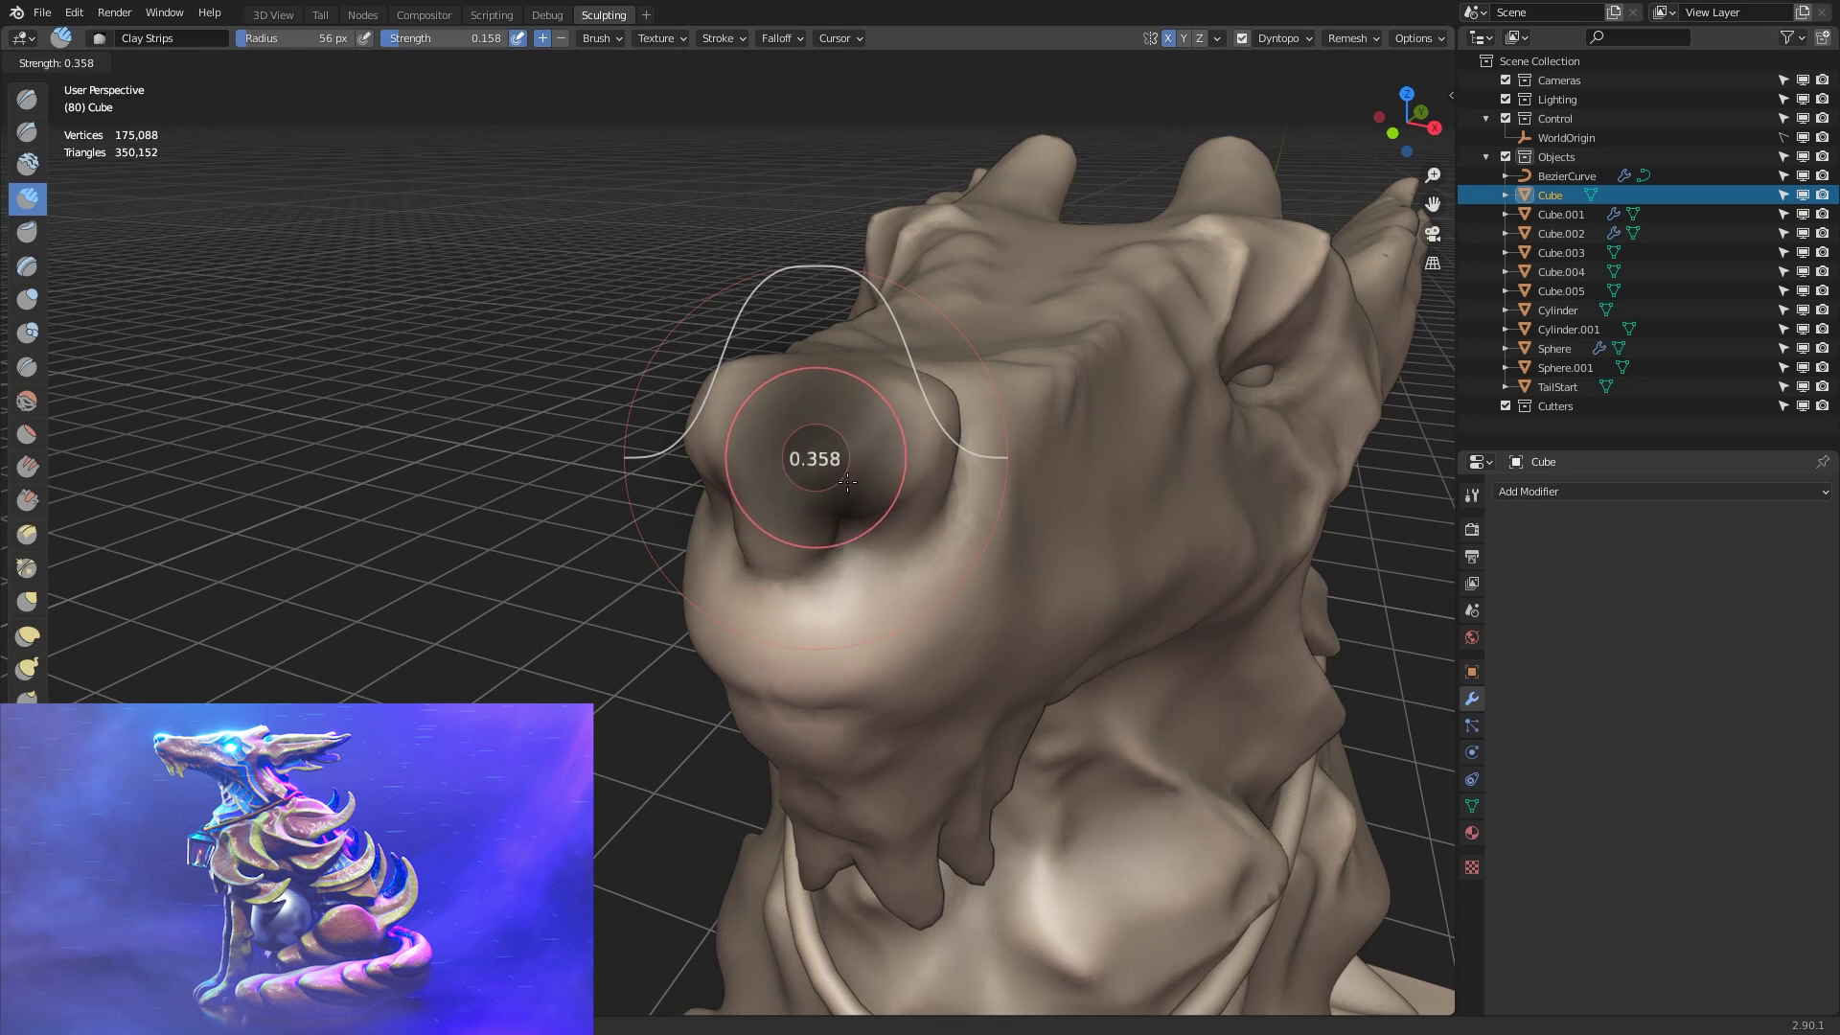
click(790, 503)
Step: Build up clay along the snout's nostril rim, then switch to the Smooth brush
middle_drag(757, 503, 852, 476)
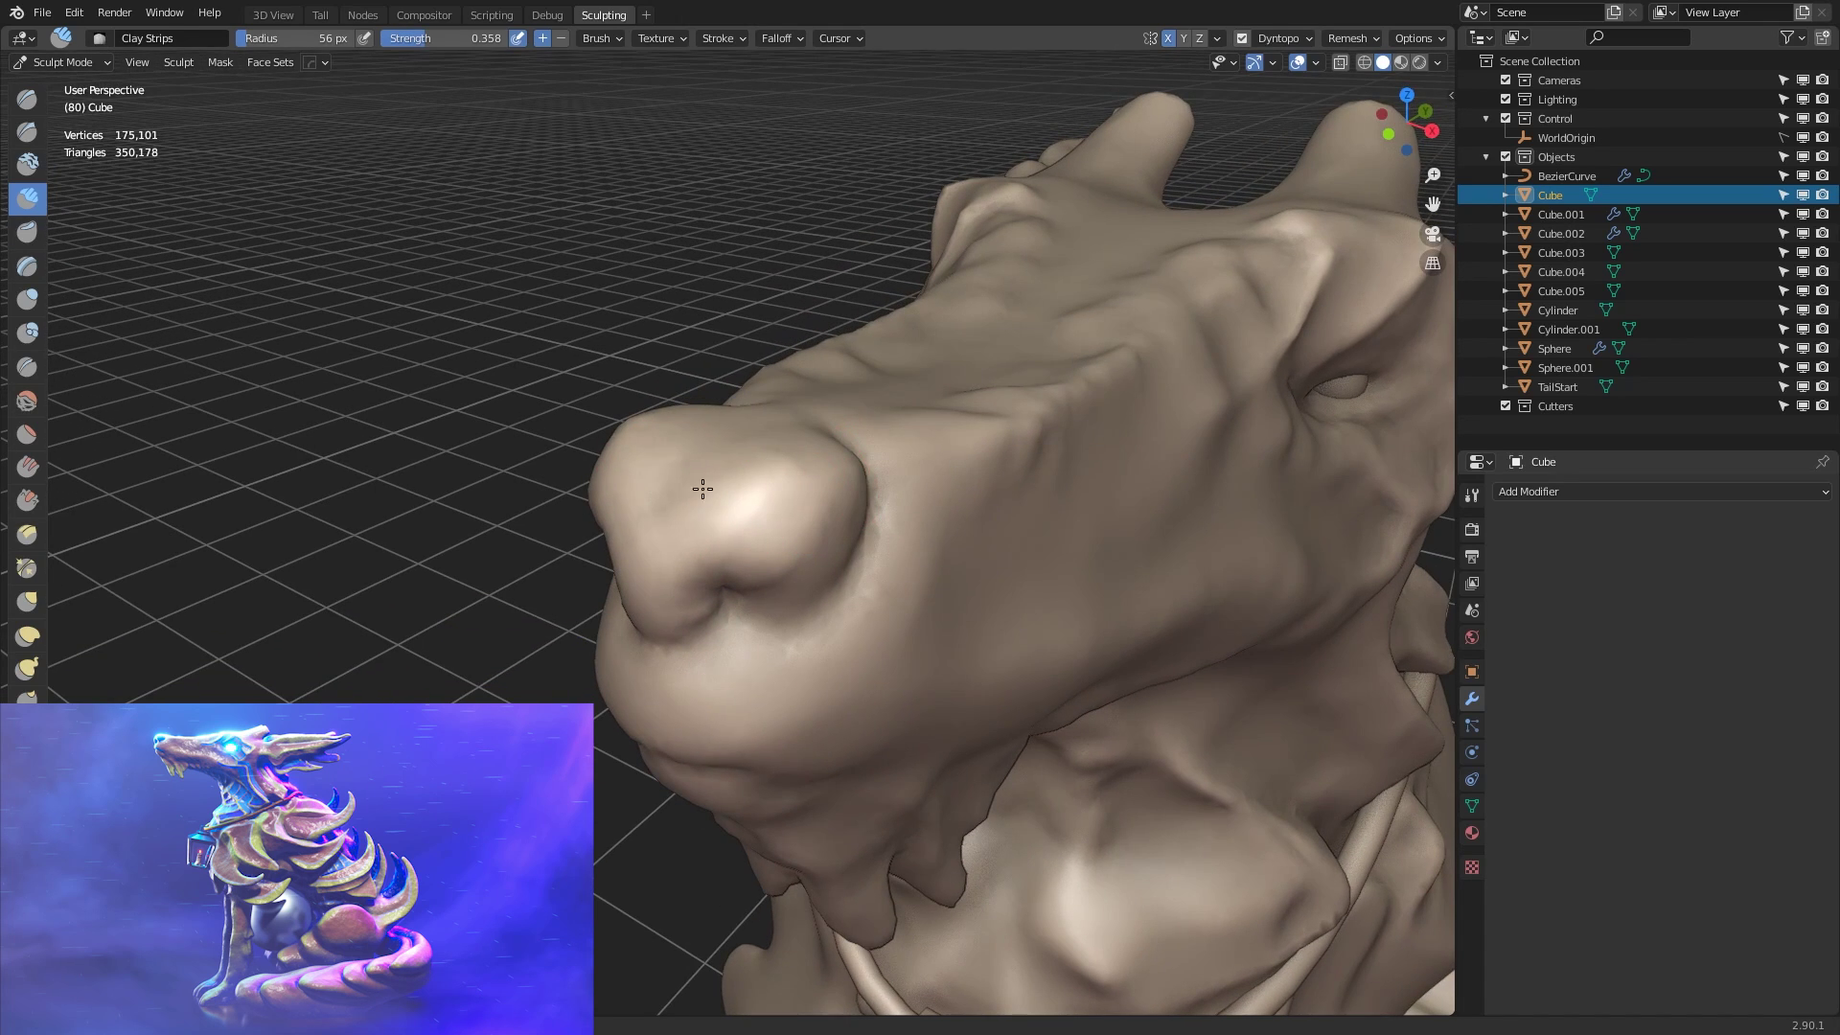
drag(690, 463, 706, 534)
middle_drag(707, 533, 724, 525)
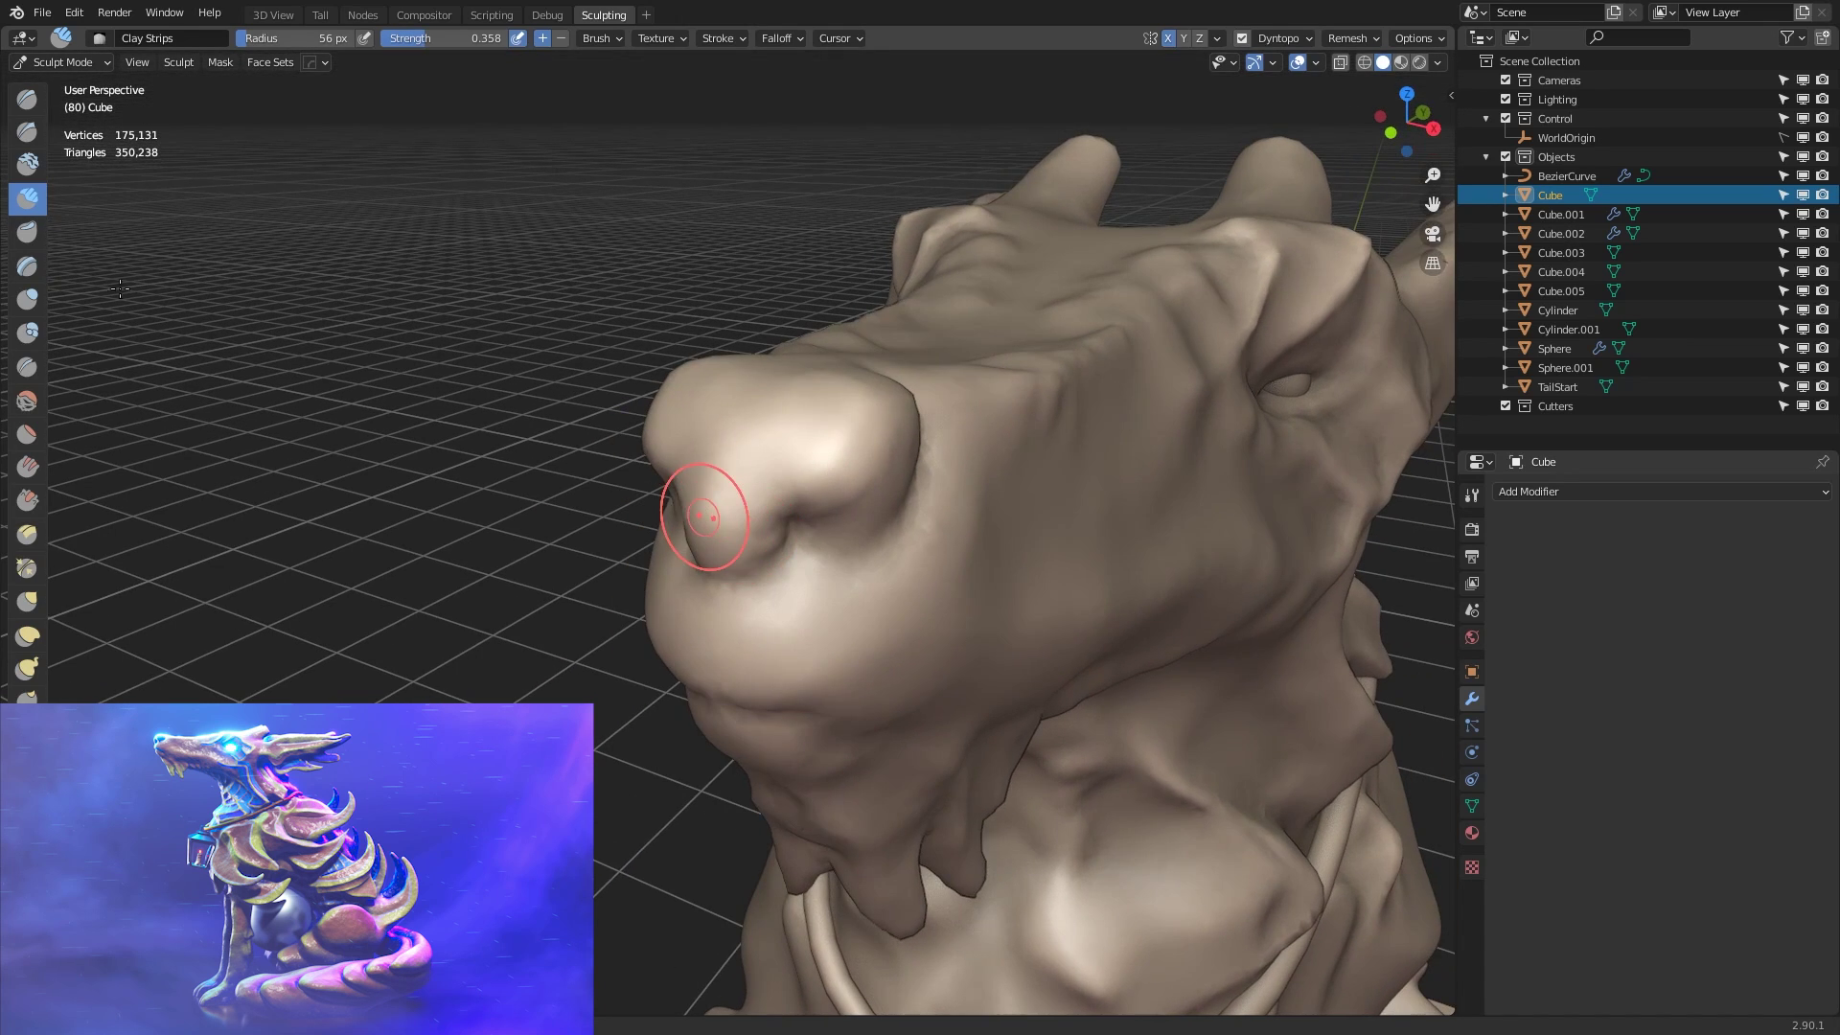
key(w)
click(412, 288)
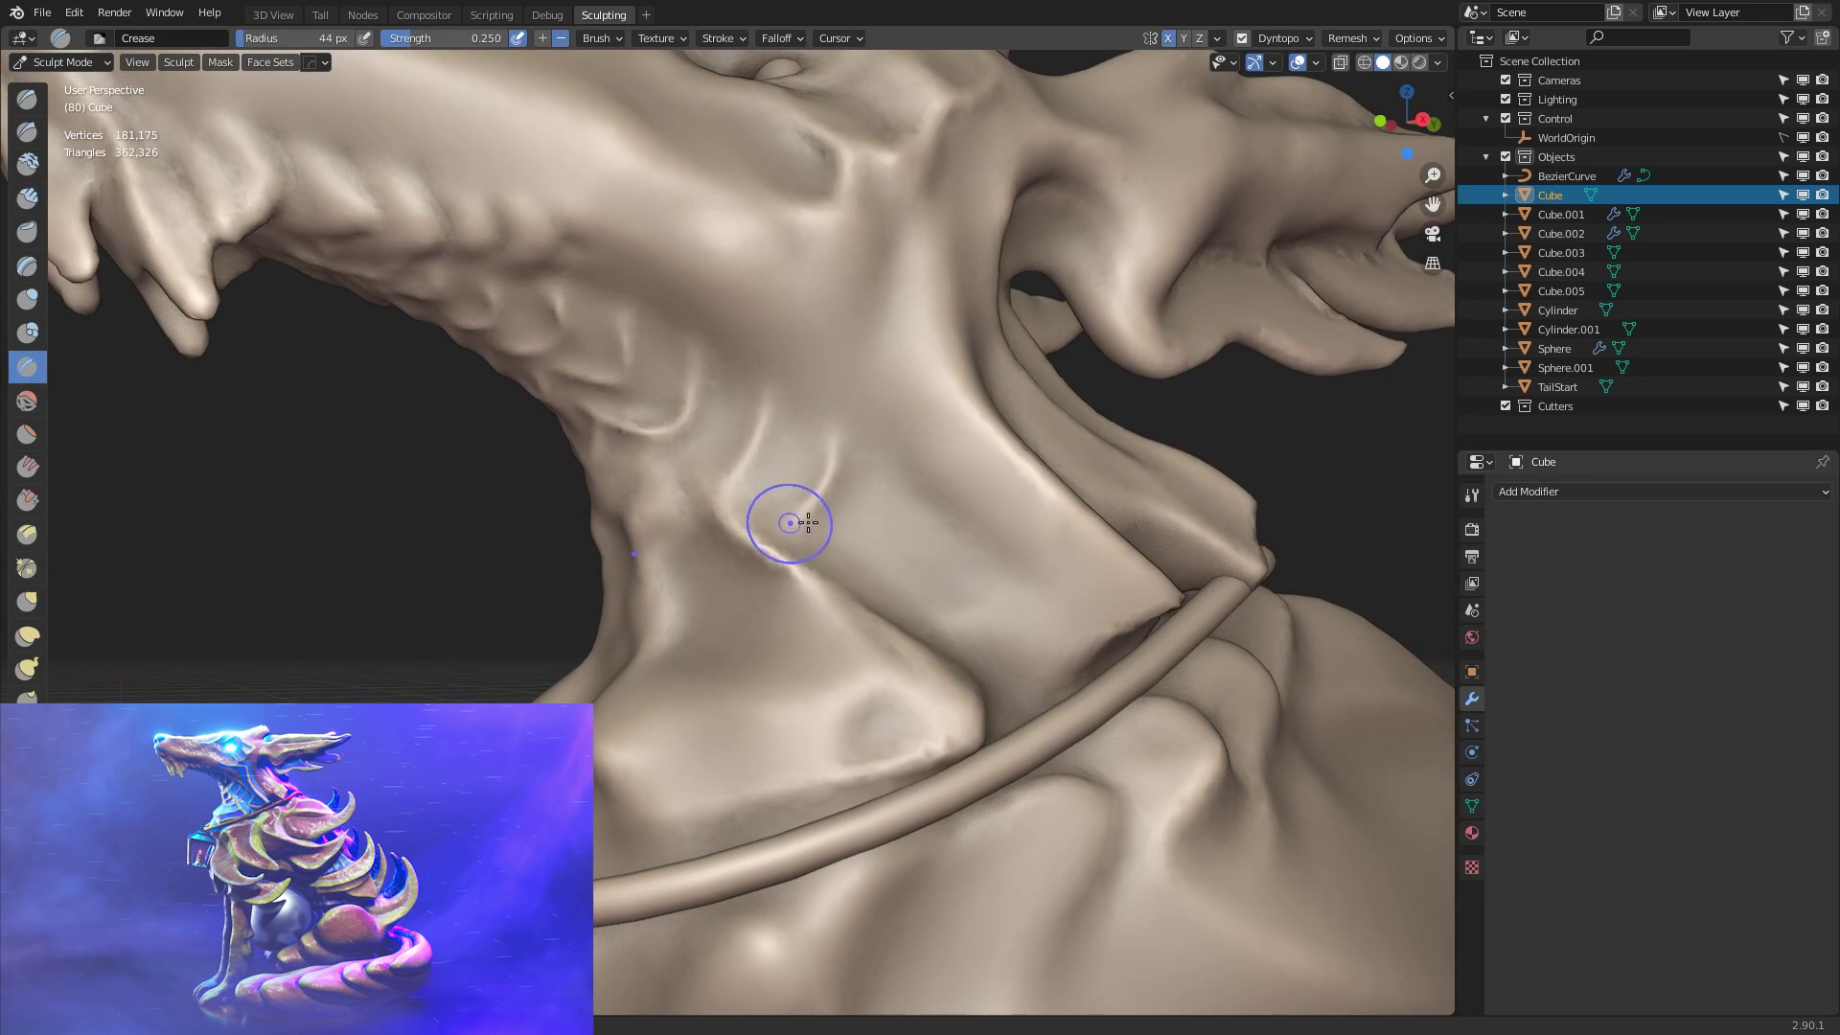
Step: Carve crease grooves across the neck and into the shoulder fur layers
drag(808, 522, 906, 506)
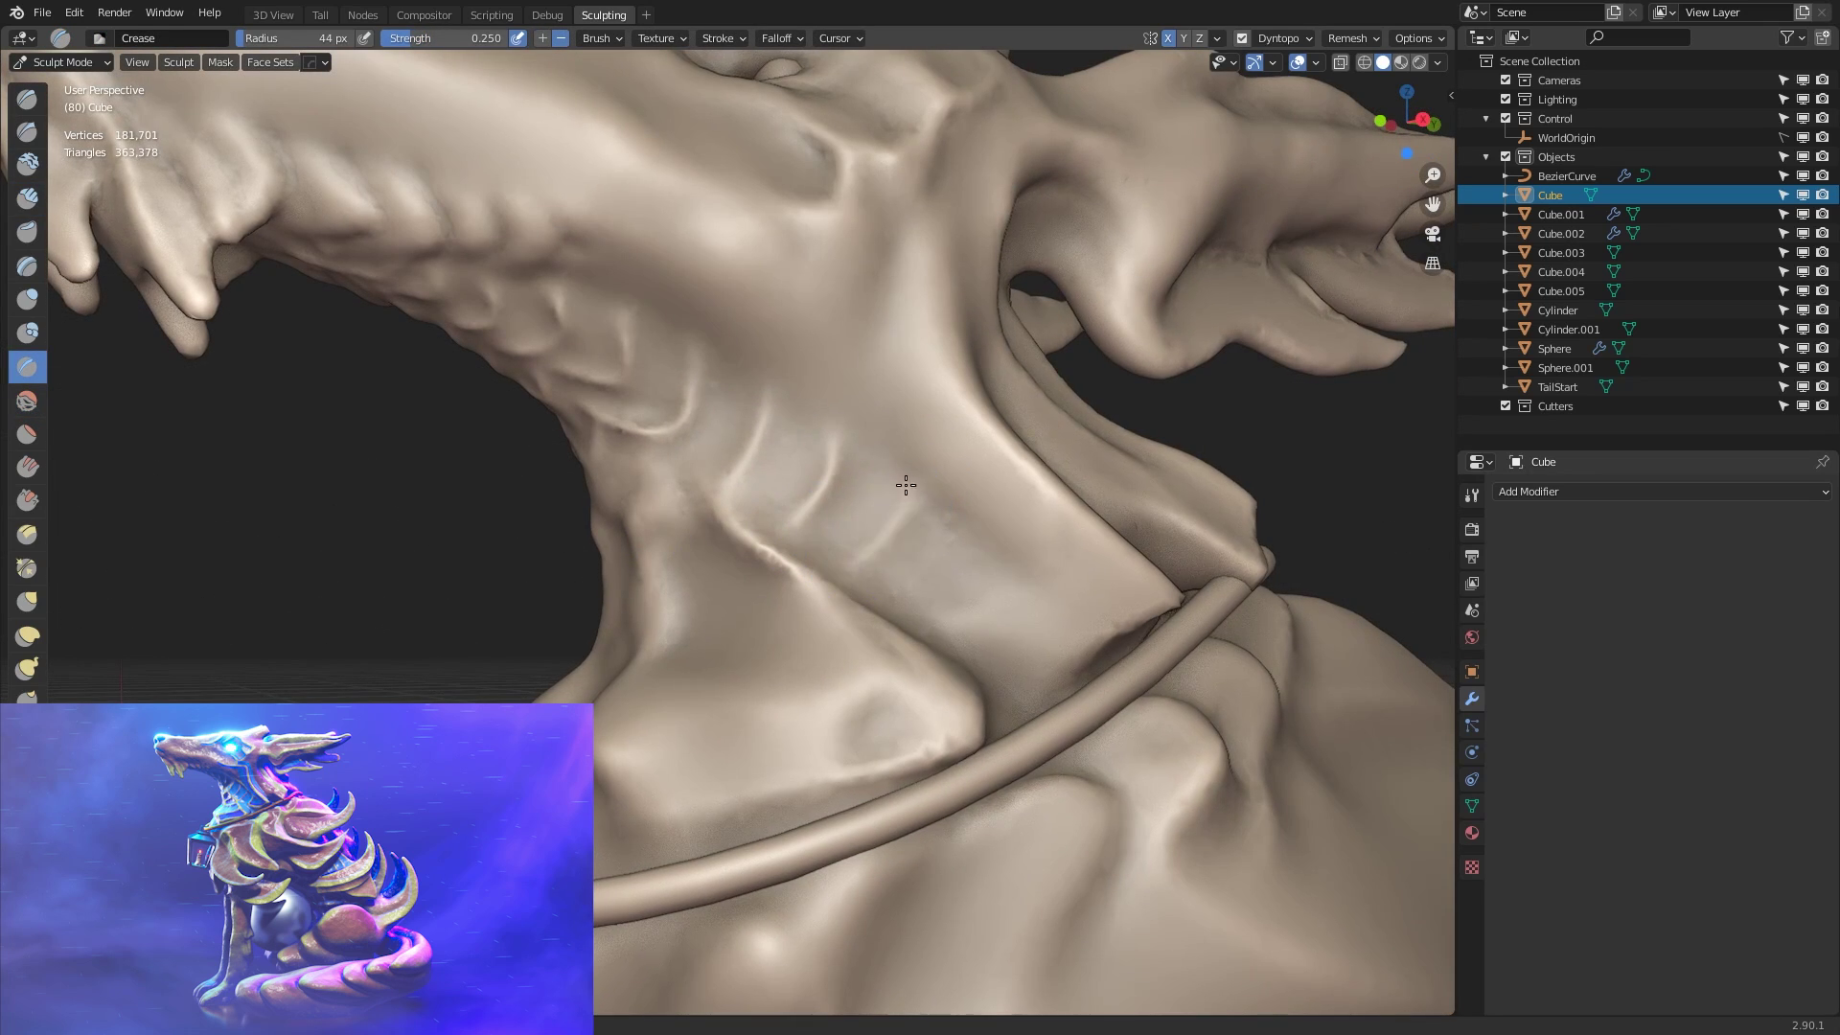
mouse_move(954, 601)
mouse_down()
mouse_move(855, 555)
mouse_move(834, 440)
mouse_move(720, 494)
mouse_up()
scroll(762, 585, down, 8)
scroll(762, 585, down, 6)
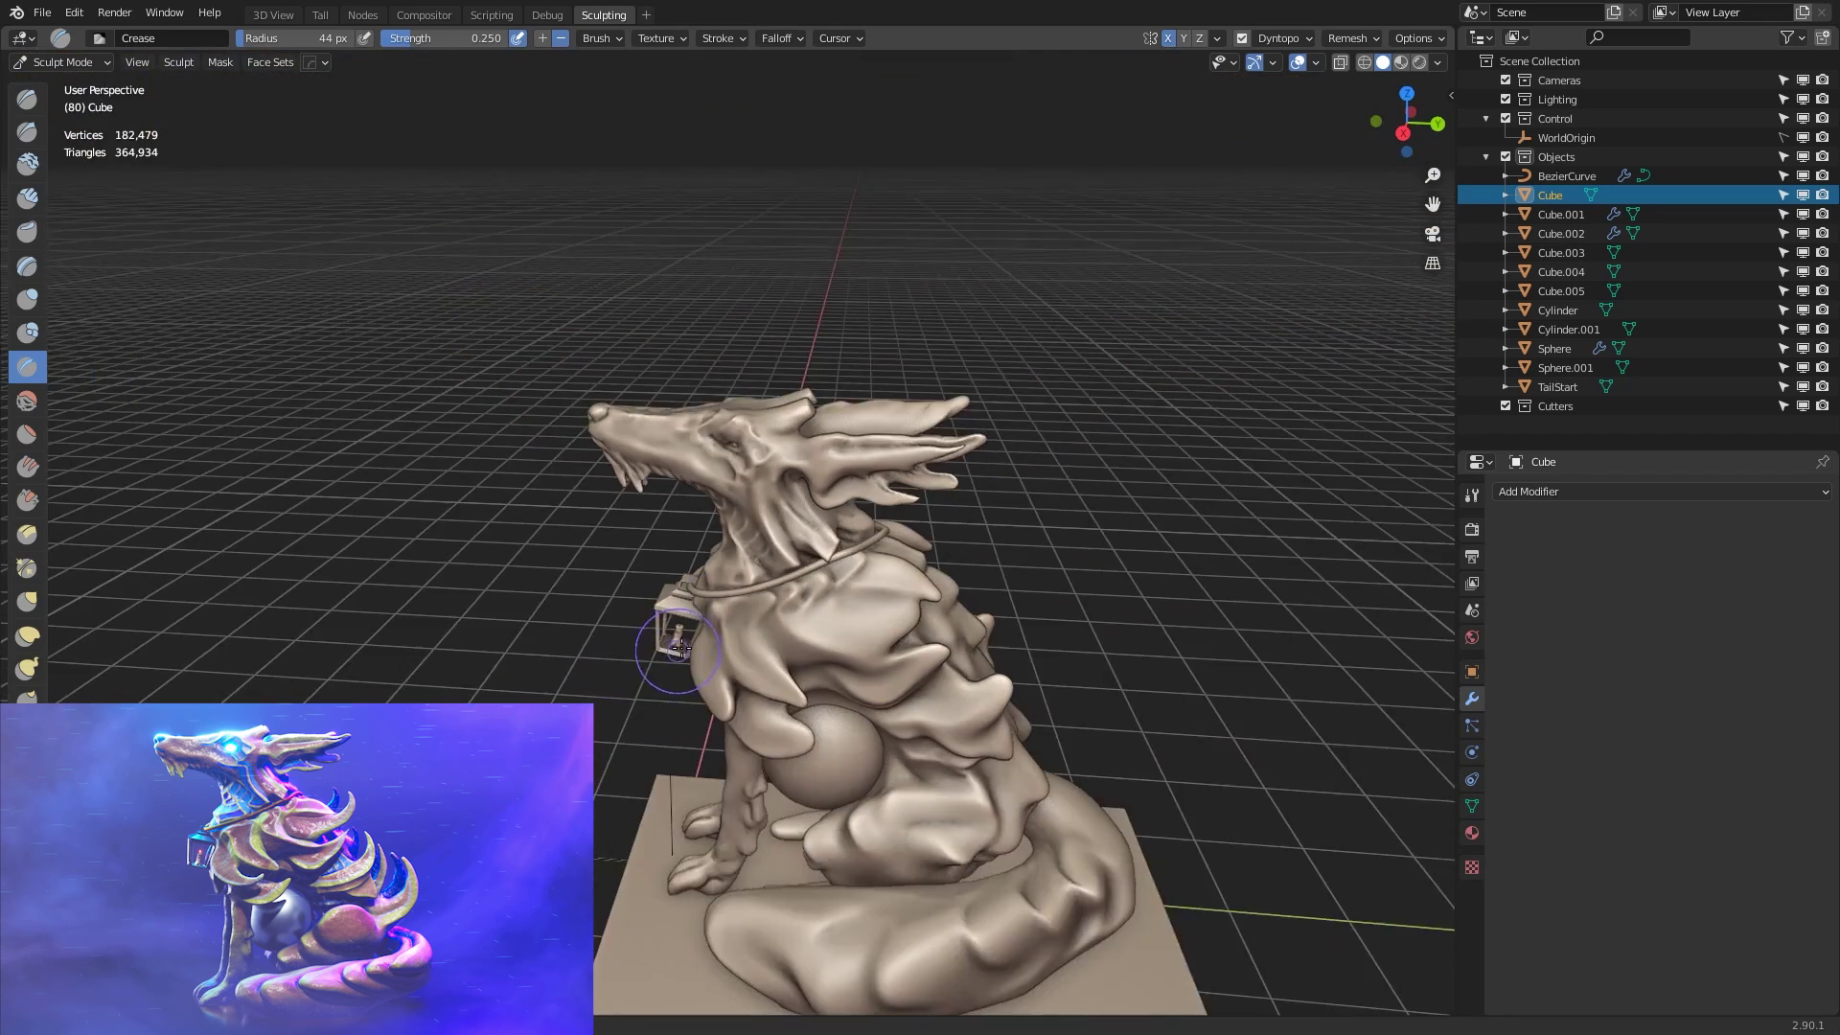
scroll(757, 575, up, 3)
scroll(753, 561, up, 3)
scroll(749, 543, up, 3)
middle_drag(748, 544, 744, 529)
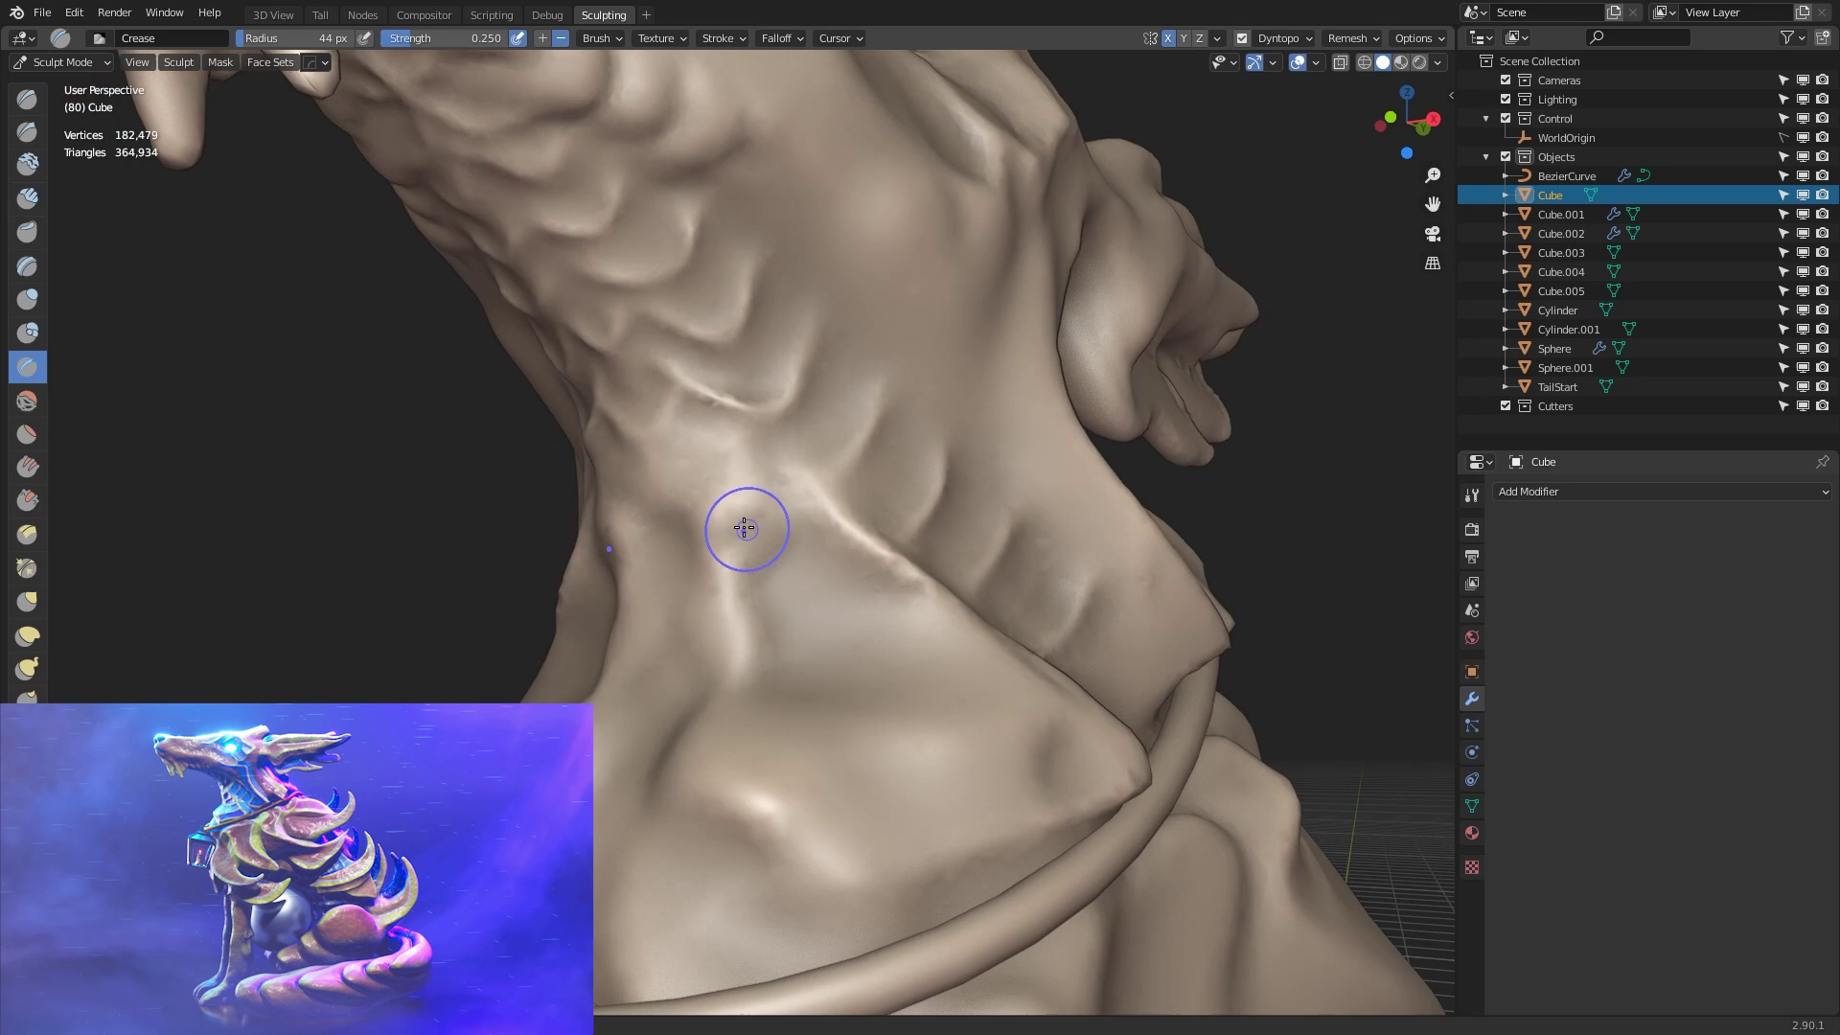
drag(745, 540, 759, 608)
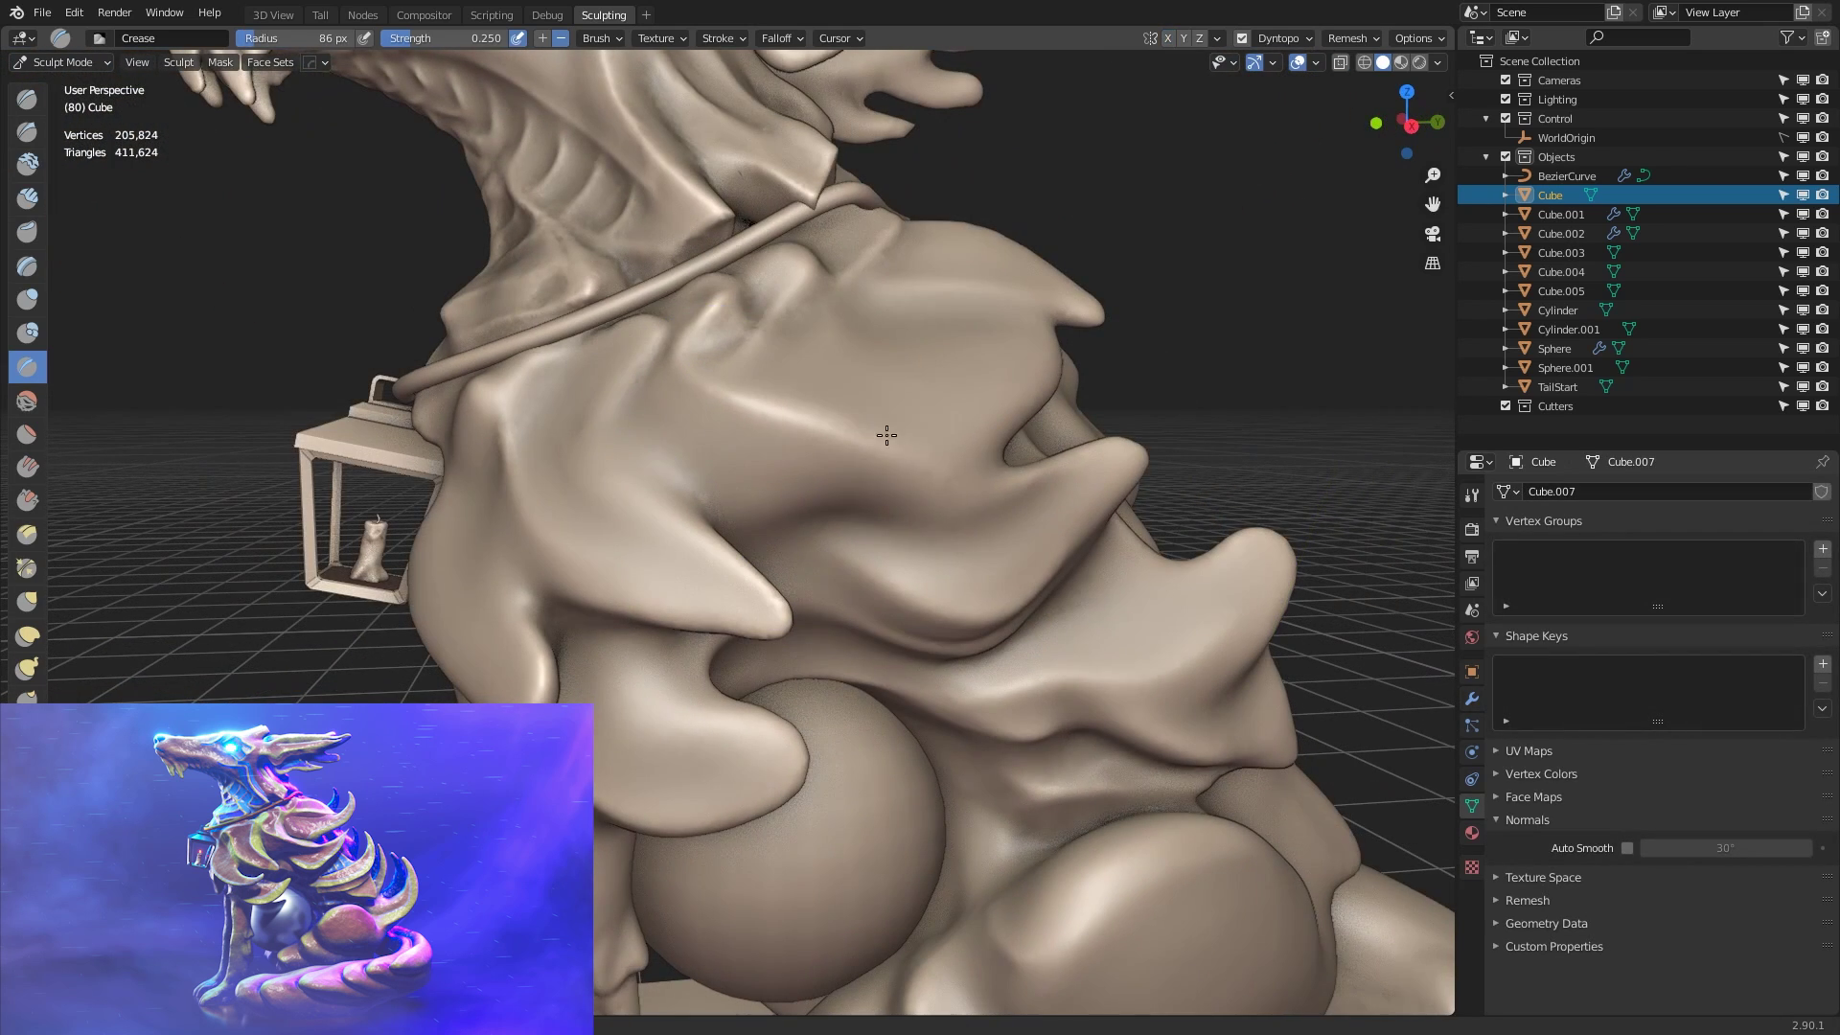
mouse_move(1014, 481)
mouse_down()
mouse_move(1035, 485)
mouse_move(1064, 450)
mouse_up()
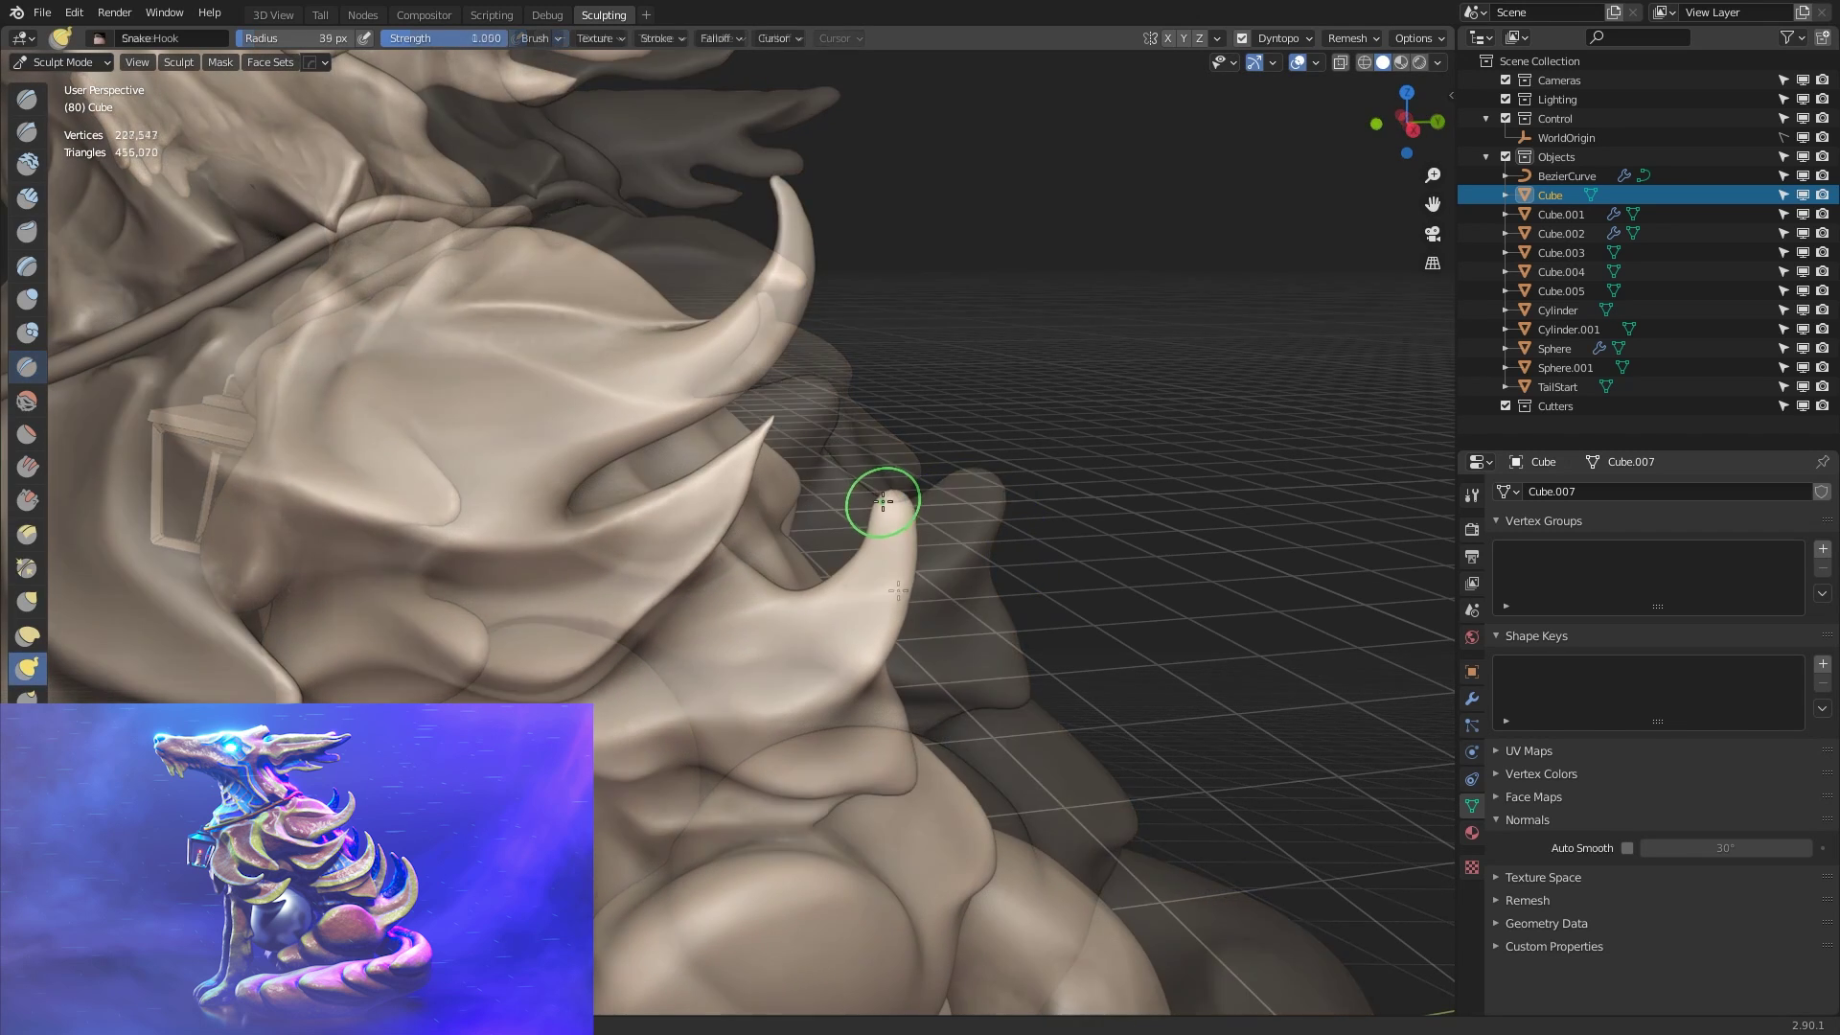
Step: Snake-hook the back spike's tip upward, using a smaller brush for the second pull
drag(883, 500, 866, 436)
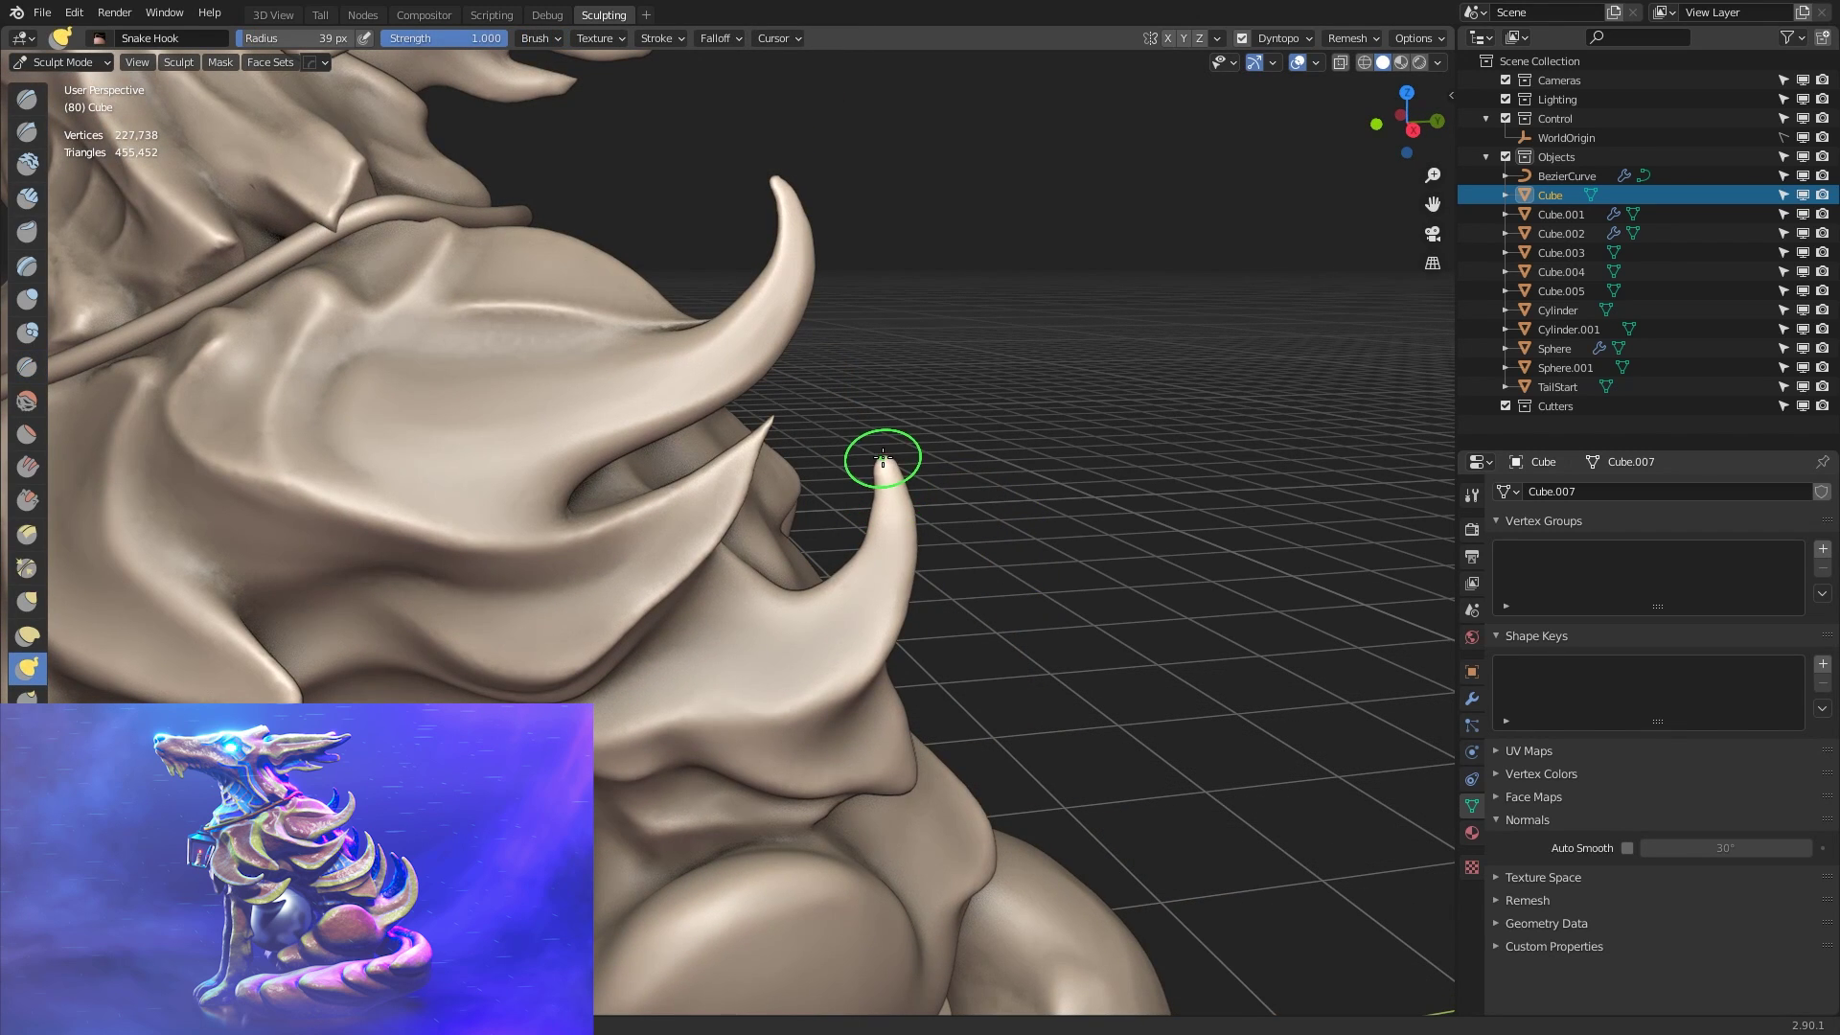
key(f)
click(872, 440)
scroll(838, 544, down, 6)
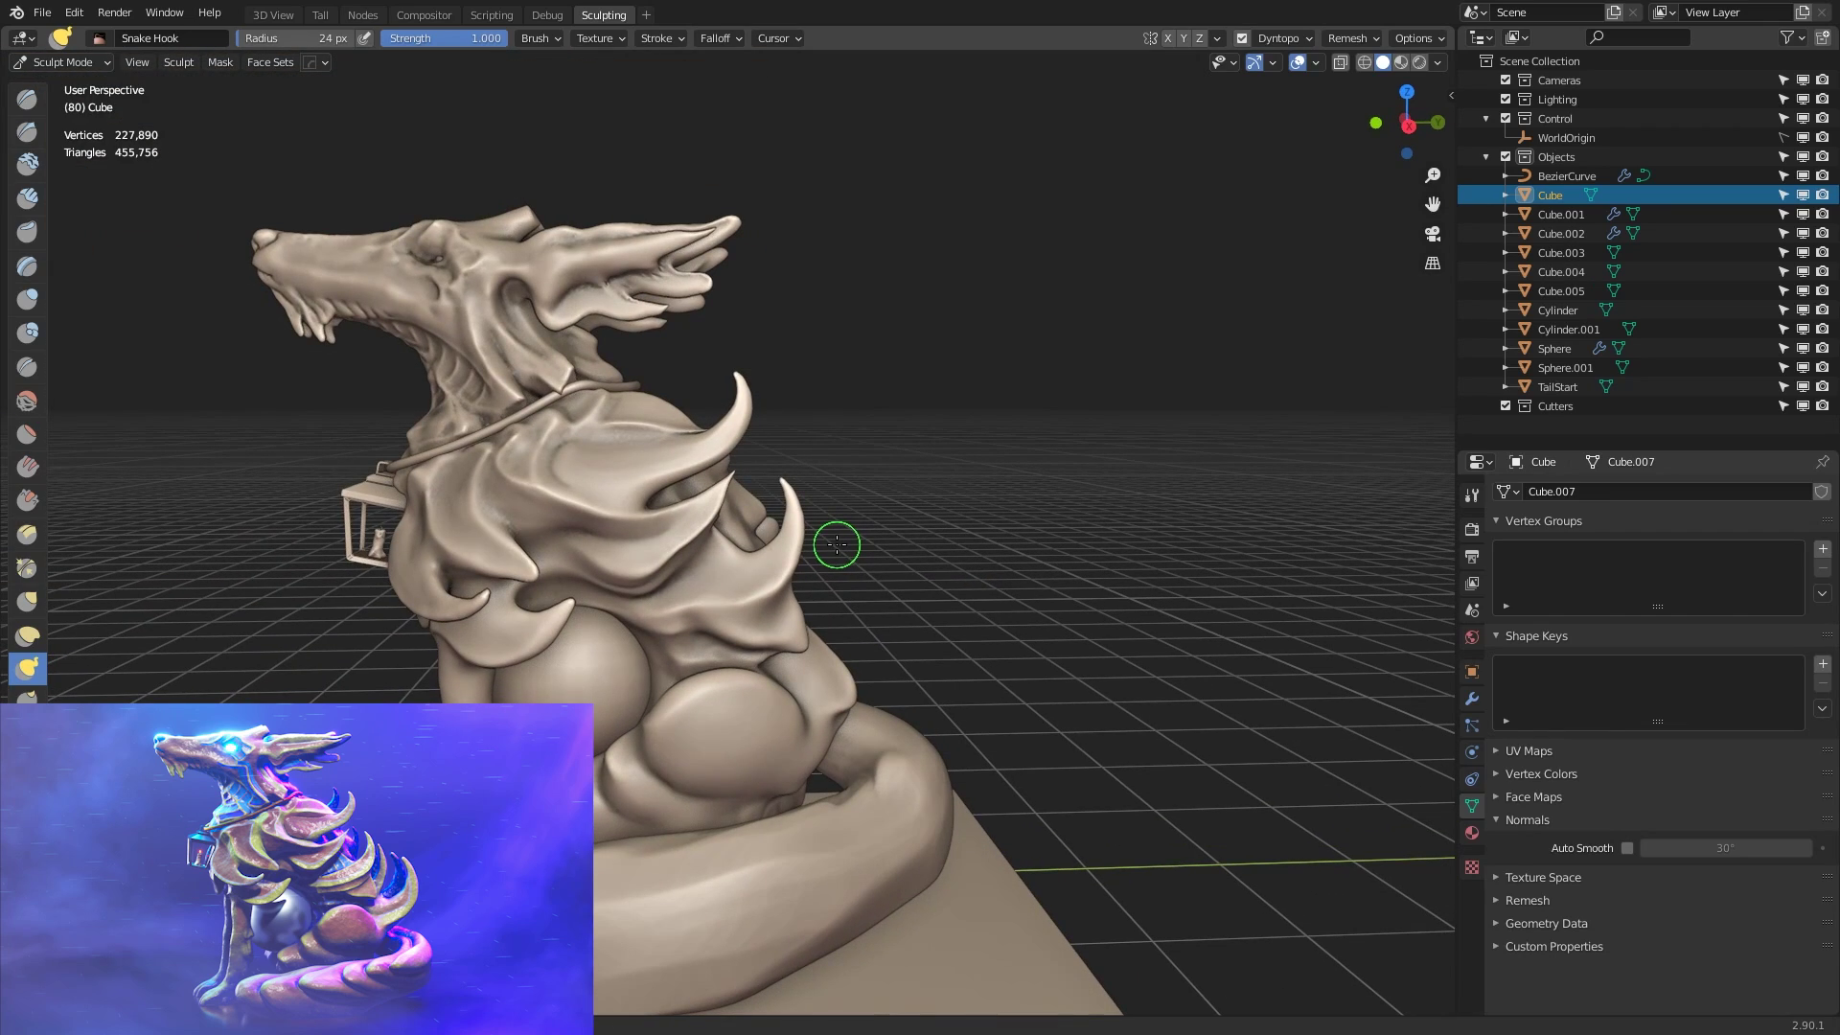